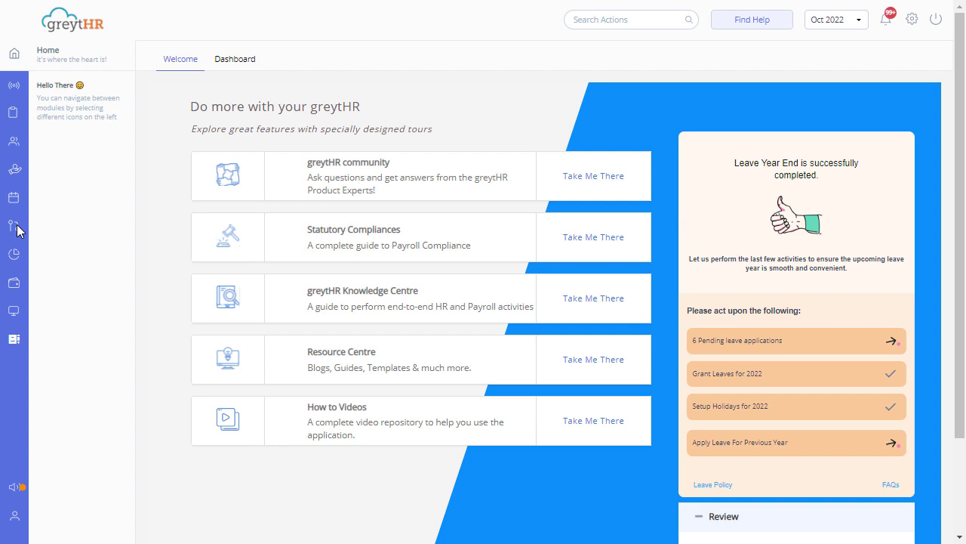
Step: Open the Workflow Levels list under Workflow > Setup
{"action": "mouse_move", "coordinate": [16, 228]}
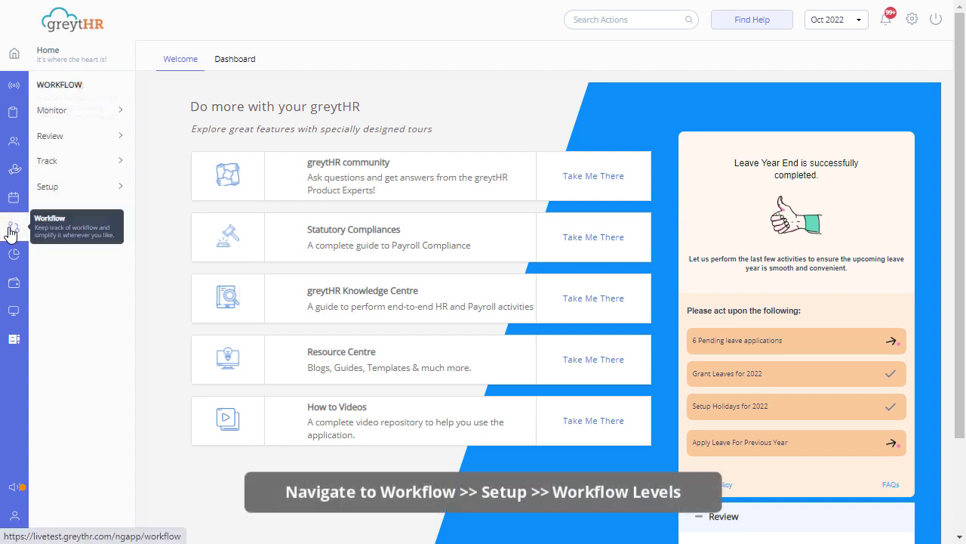
{"action": "left_click", "coordinate": [71, 193]}
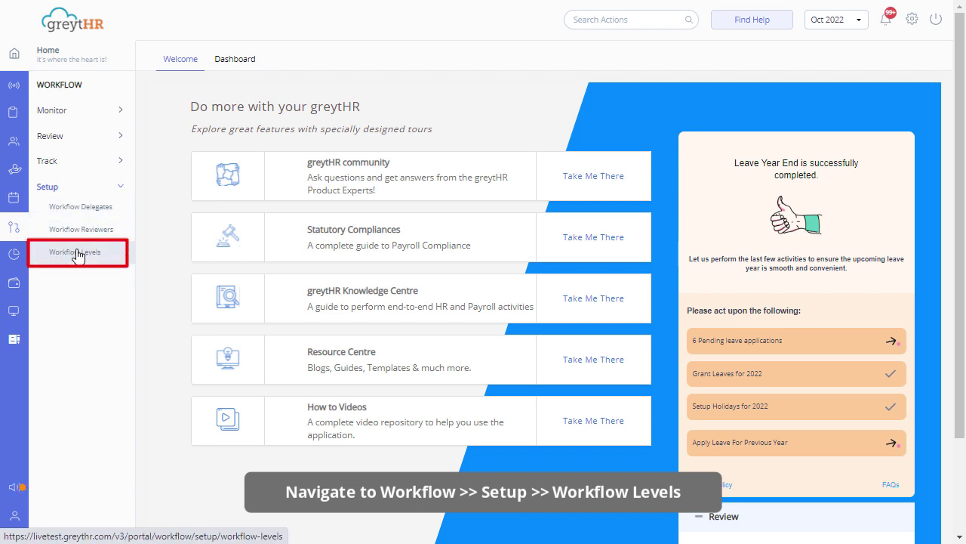
{"action": "left_click", "coordinate": [76, 252]}
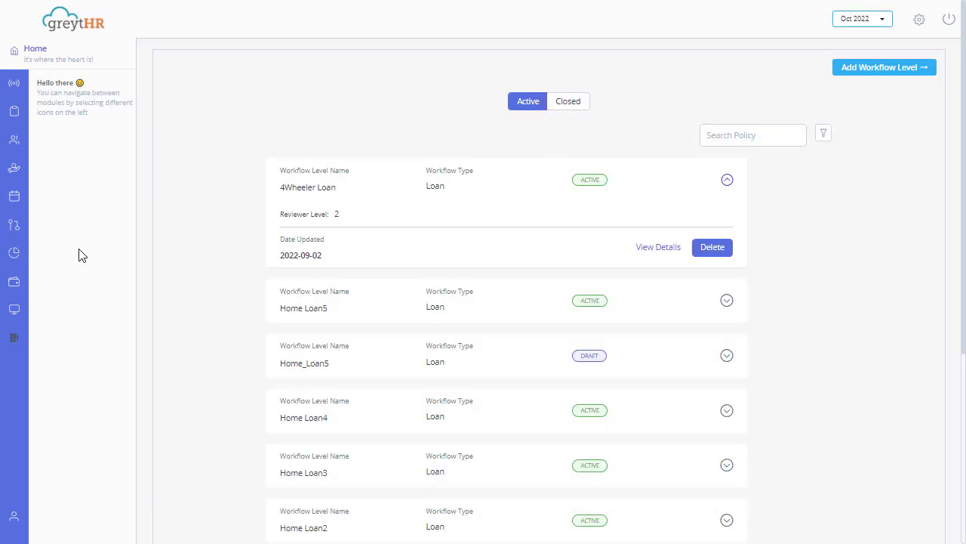
Step: Start a new Loan-type workflow level named '2Wheeler Loan'
{"action": "left_click", "coordinate": [890, 71]}
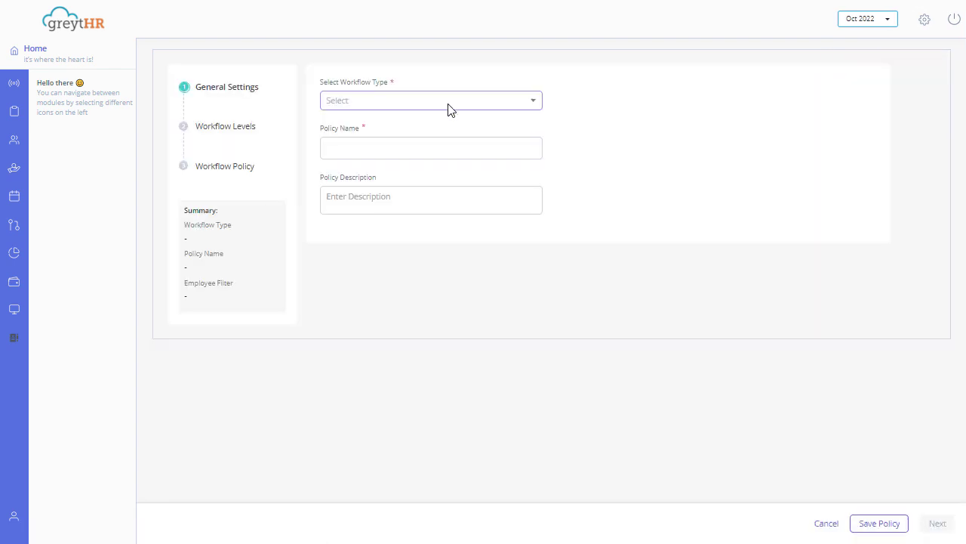
{"action": "left_click", "coordinate": [440, 100]}
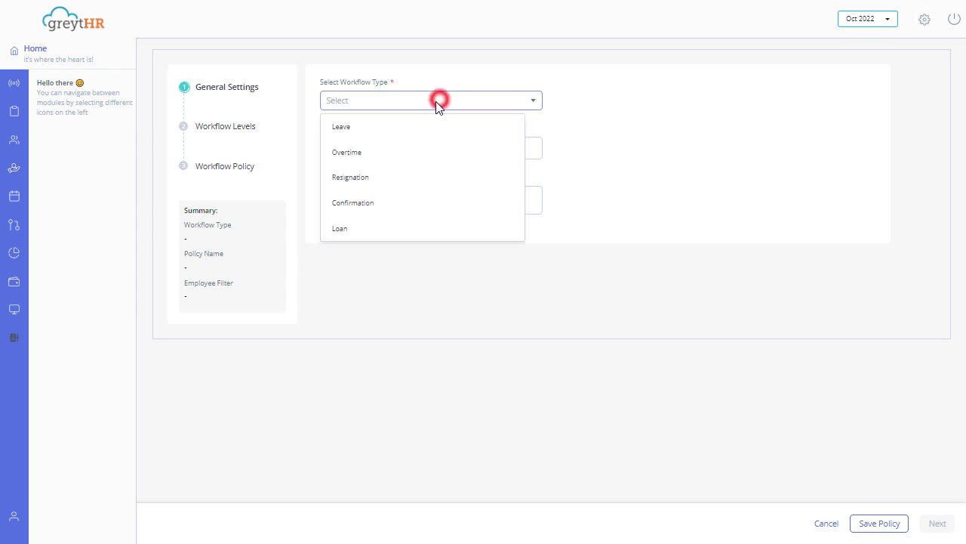
{"action": "left_click", "coordinate": [381, 236]}
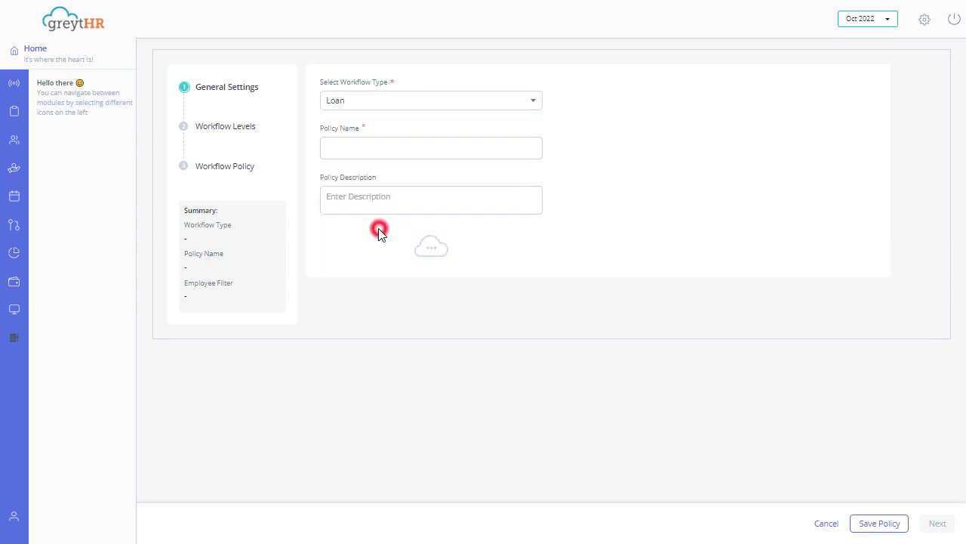
{"action": "left_click", "coordinate": [399, 145]}
{"action": "type", "text": "2Wheeler"}
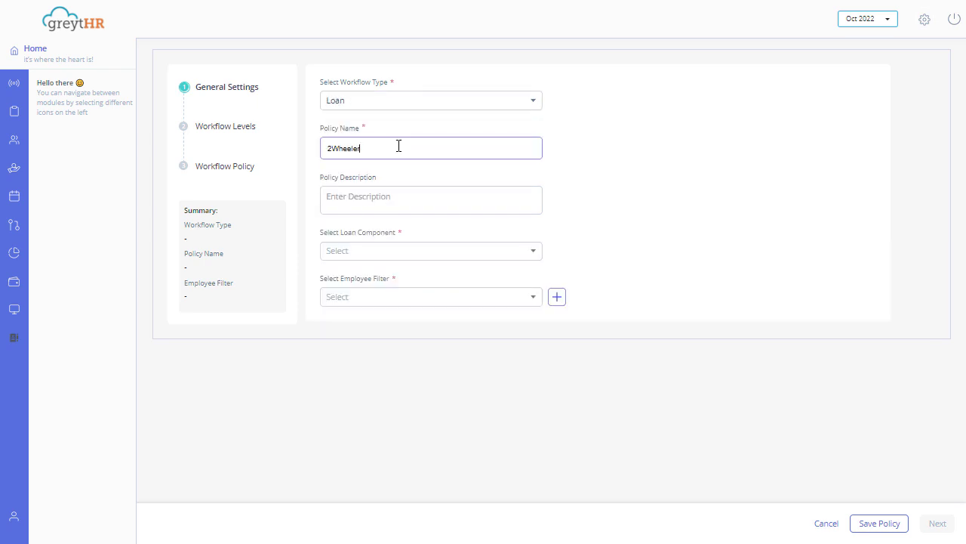
{"action": "type", "text": " Loan"}
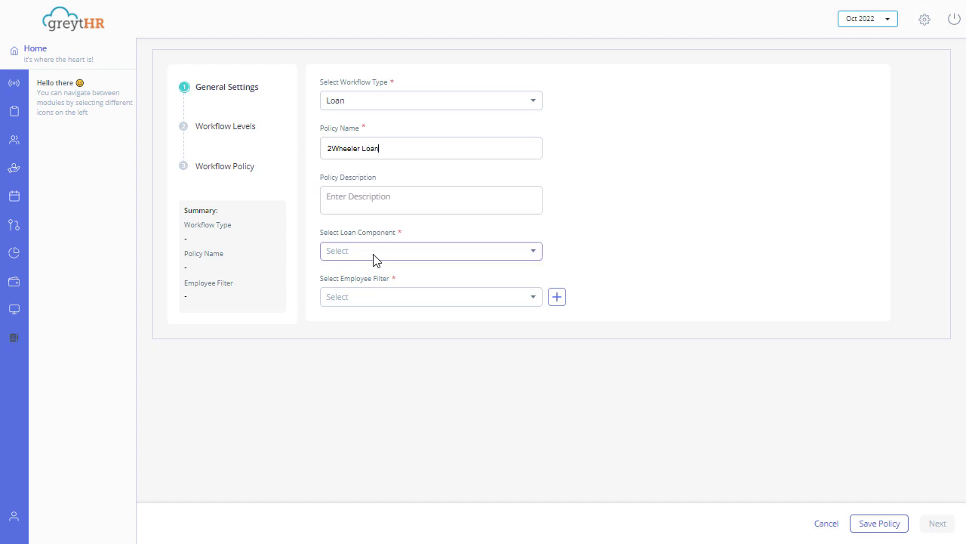
Step: Choose the Loan demo component and All Current Employees filter, then save the policy
{"action": "left_click", "coordinate": [373, 255]}
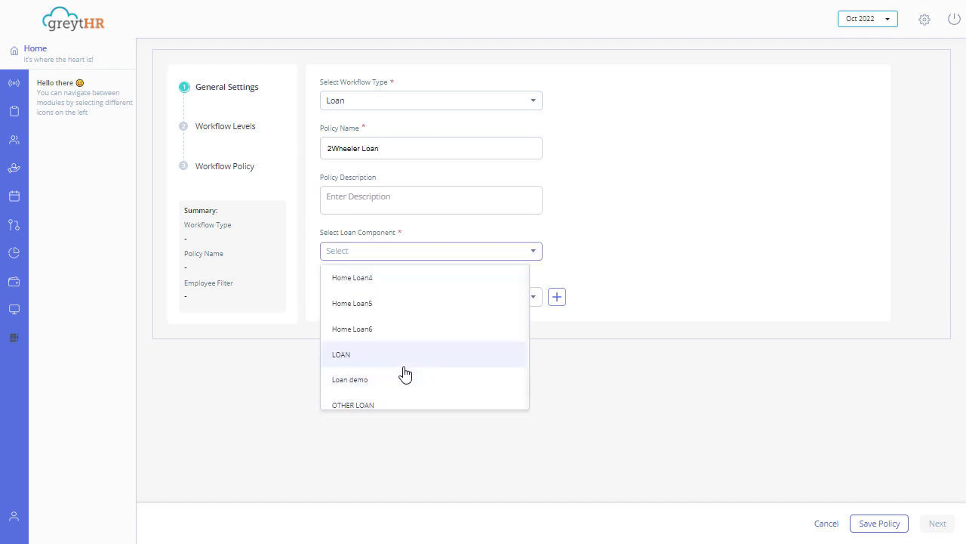
{"action": "left_click", "coordinate": [382, 378]}
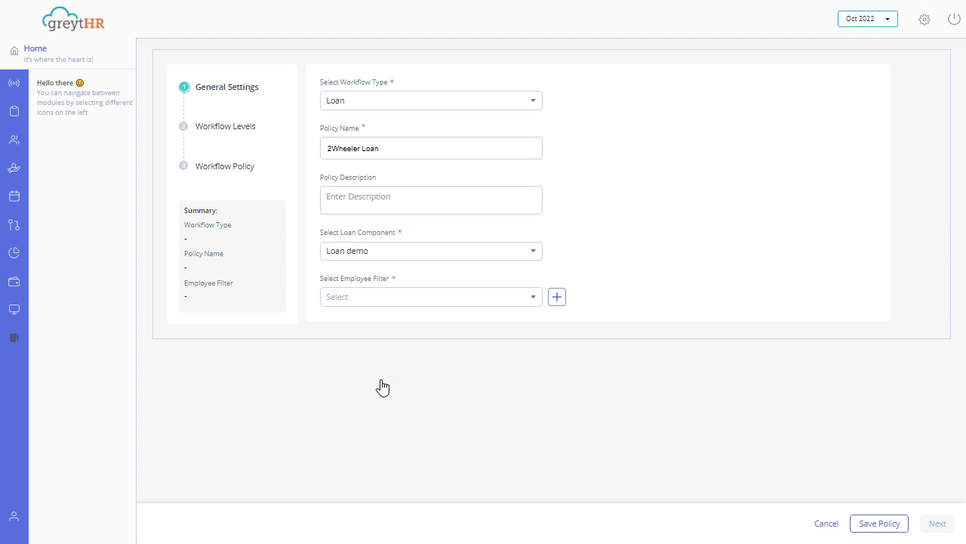
{"action": "left_click", "coordinate": [398, 296]}
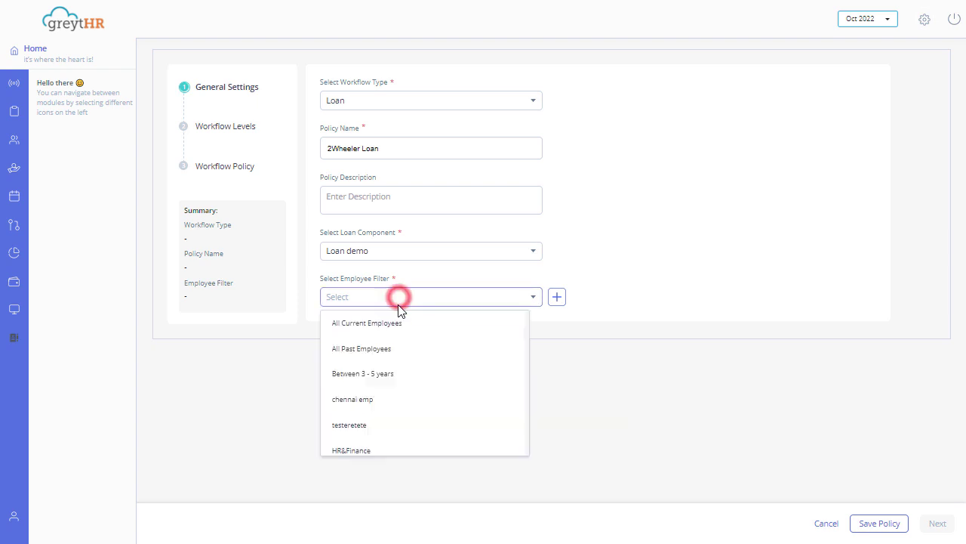
{"action": "left_click", "coordinate": [390, 324]}
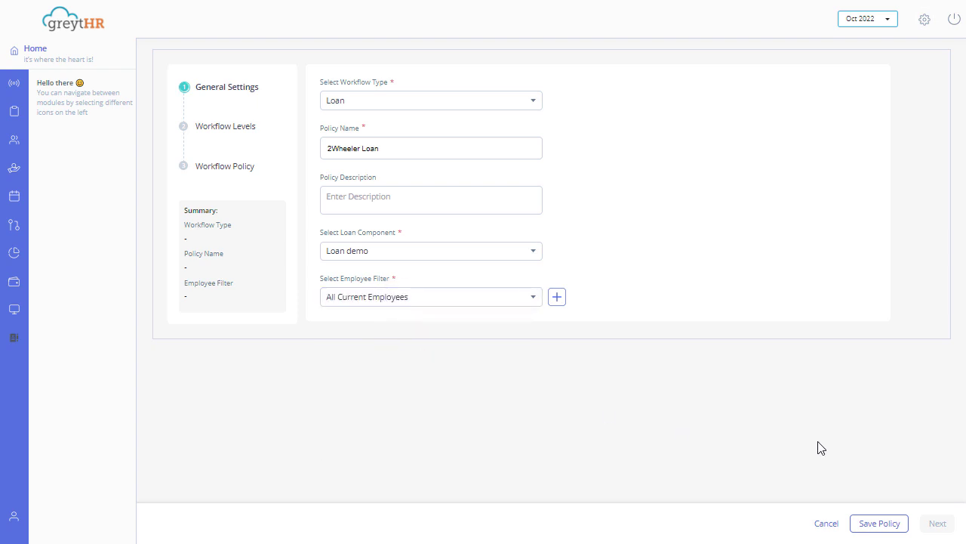
{"action": "left_click", "coordinate": [882, 524]}
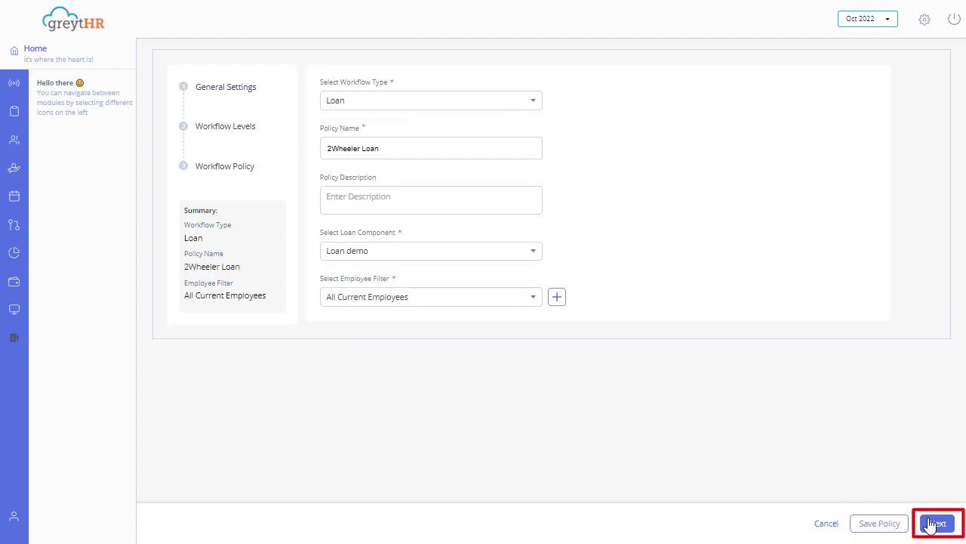
Step: On the reviewer step, choose 2 Levels and make Manager the level 1 reviewer with Accept & Forward
{"action": "left_click", "coordinate": [936, 523]}
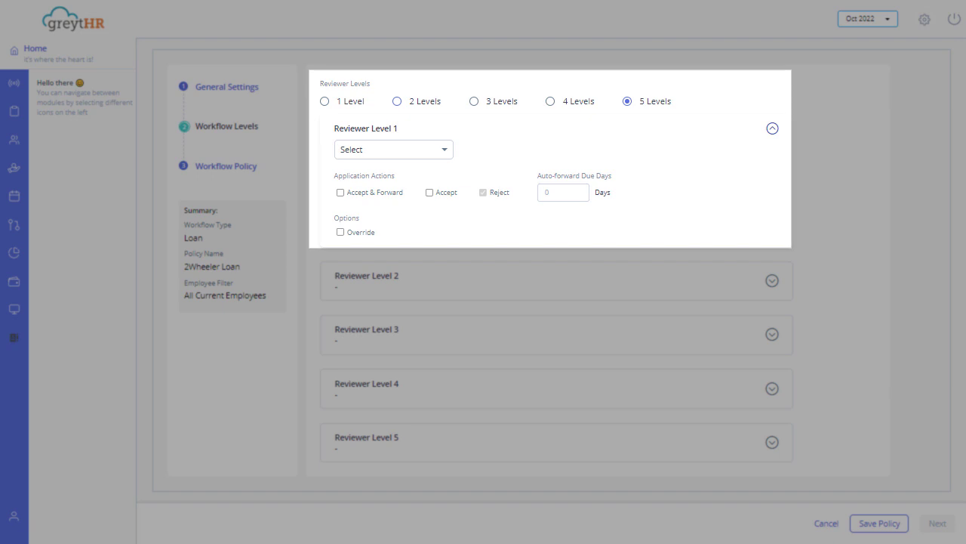
{"action": "left_click", "coordinate": [396, 101]}
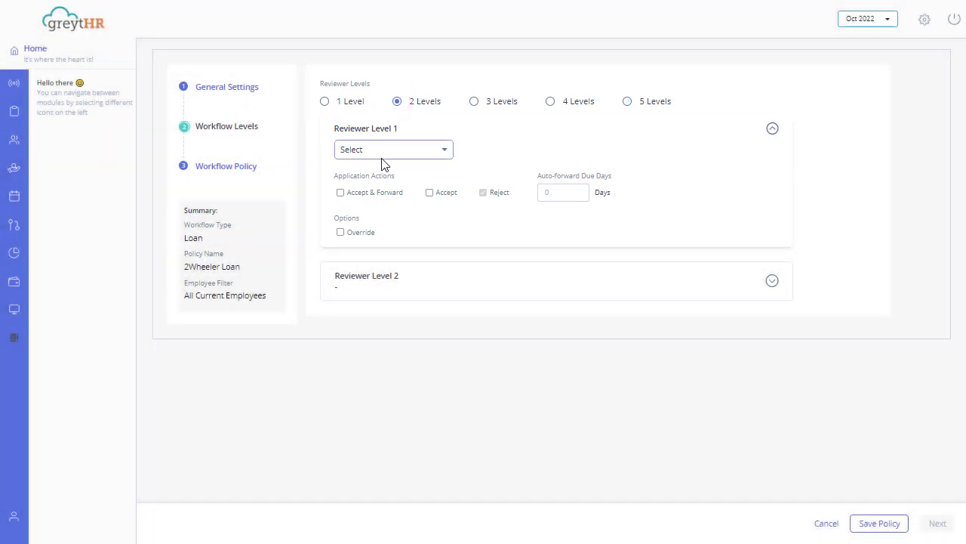
{"action": "left_click", "coordinate": [379, 154]}
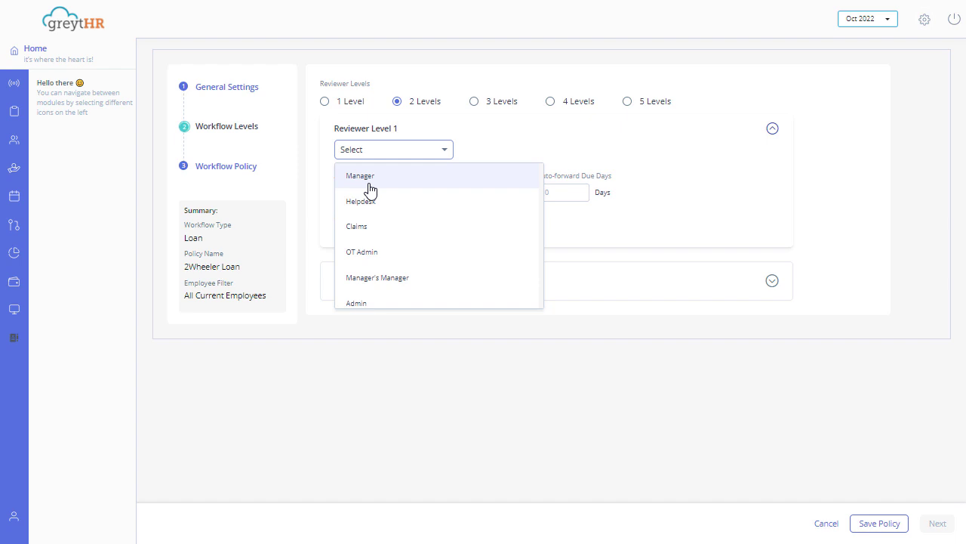
{"action": "left_click", "coordinate": [369, 184]}
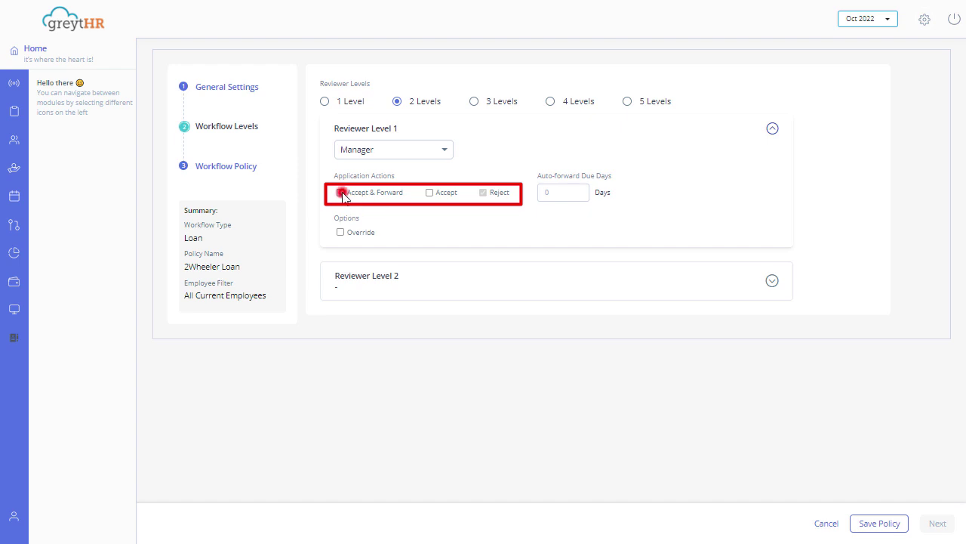
{"action": "left_click", "coordinate": [339, 192]}
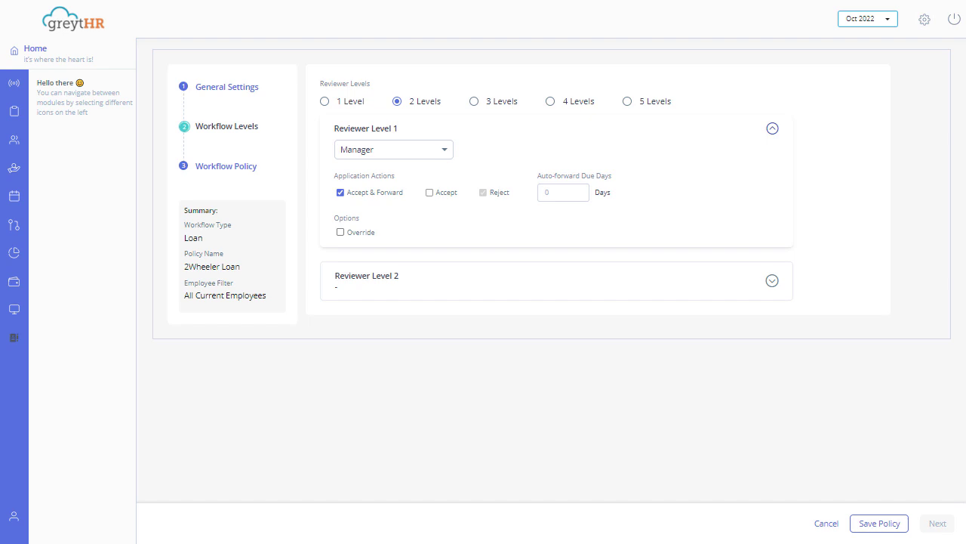
Step: Assign Payroll Admin as level 2 reviewer with Override, then save the reviewer levels and continue
{"action": "left_click", "coordinate": [365, 281]}
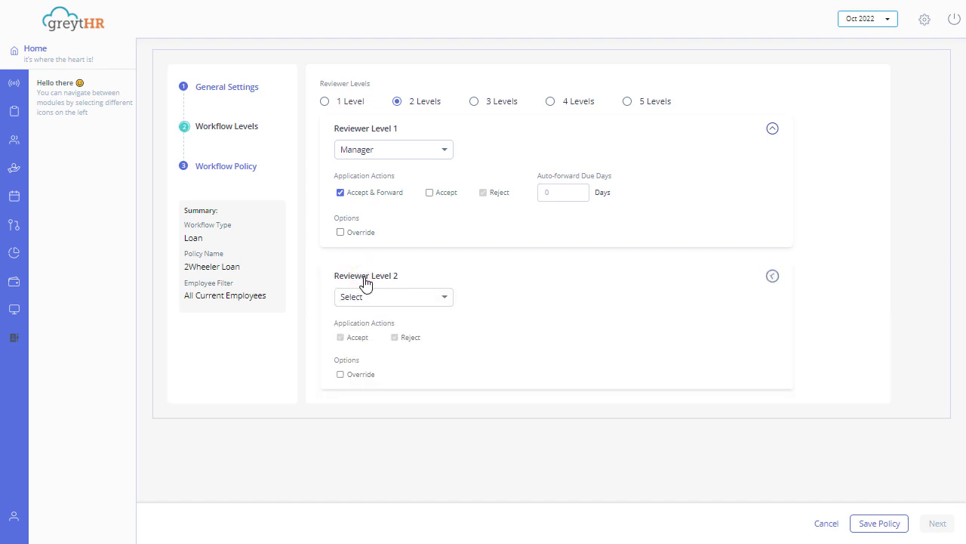
{"action": "left_click", "coordinate": [363, 298]}
{"action": "scroll", "coordinate": [393, 402], "scroll_direction": "down", "scroll_amount": 3}
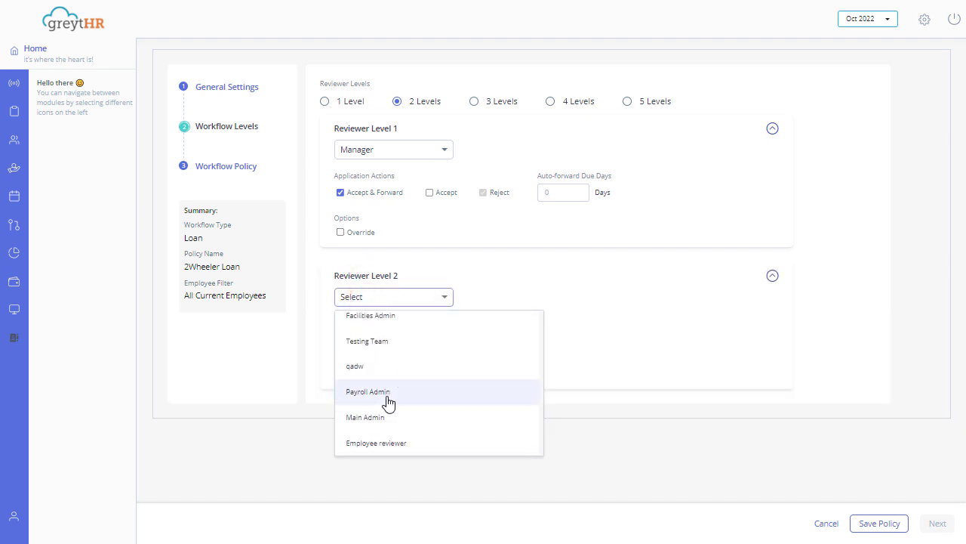
{"action": "left_click", "coordinate": [387, 400]}
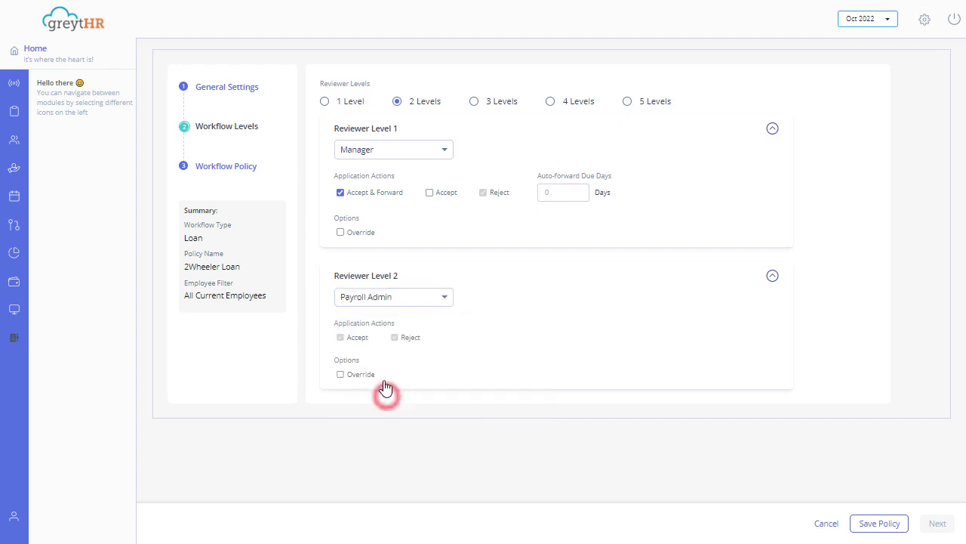
{"action": "left_click", "coordinate": [340, 375]}
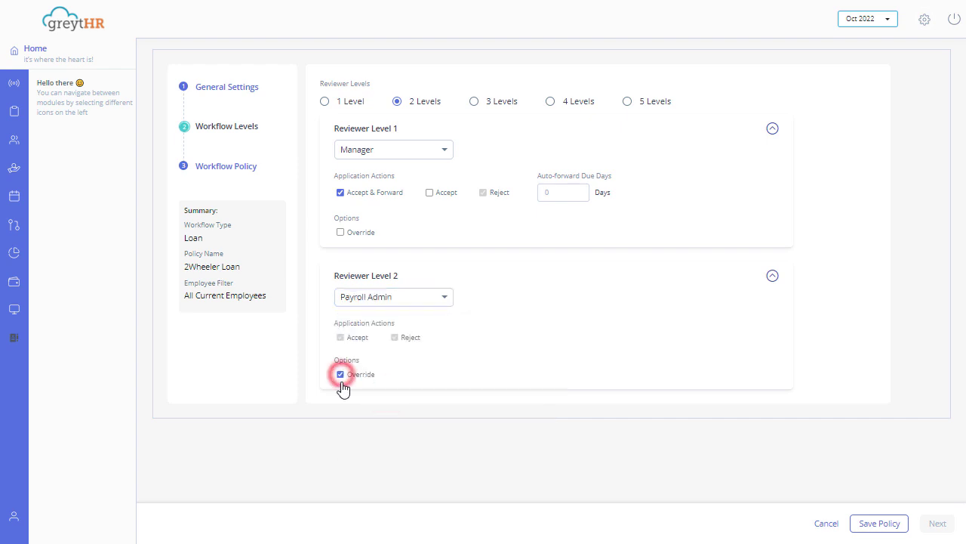
{"action": "left_click", "coordinate": [867, 523]}
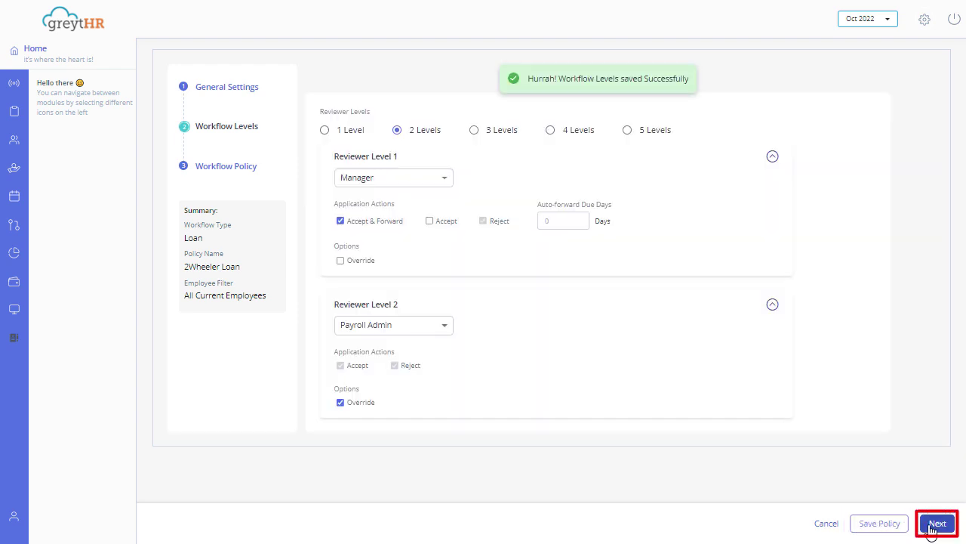
{"action": "left_click", "coordinate": [933, 526]}
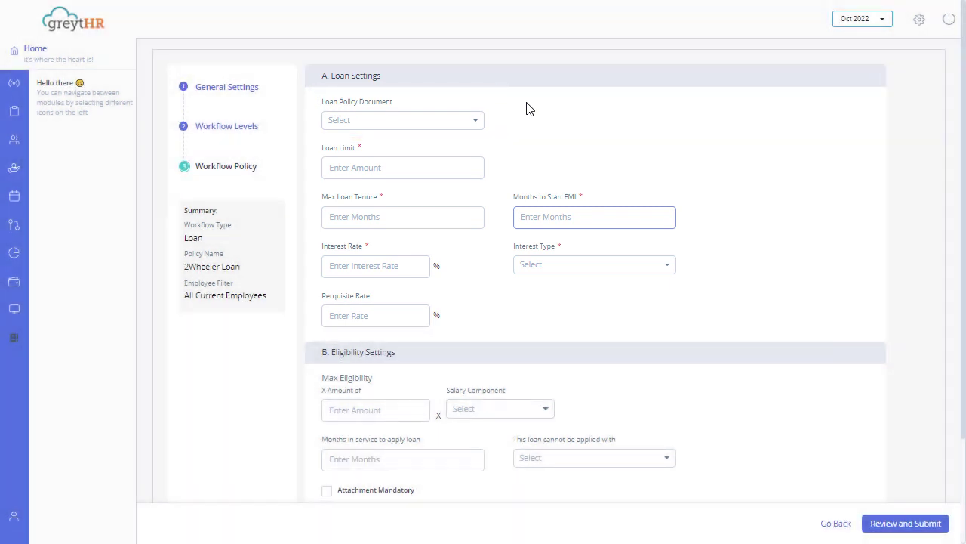
Step: Set a 600000 loan limit, 8-month tenure, EMI start after 2 months, and 5% flat interest
{"action": "left_click", "coordinate": [381, 167]}
{"action": "type", "text": "60"}
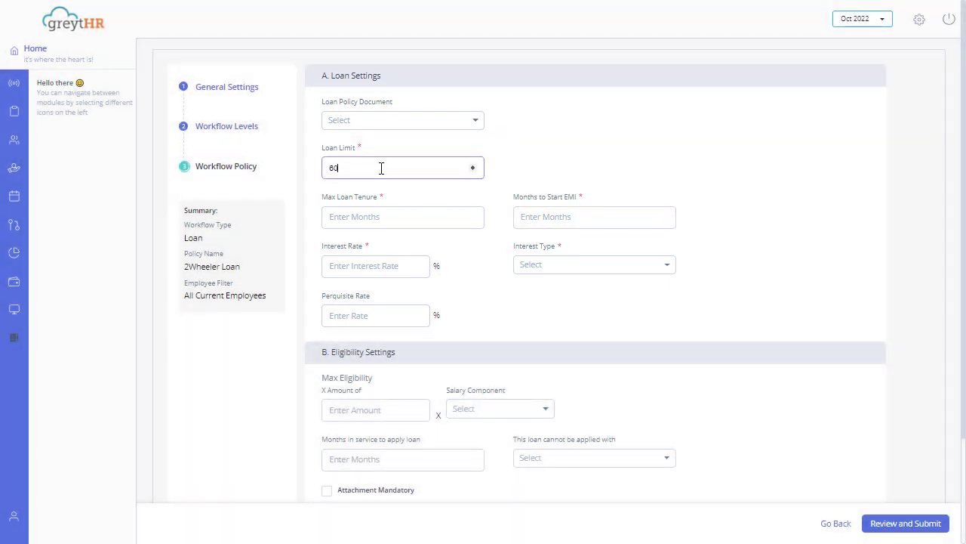
{"action": "type", "text": "0000"}
{"action": "left_click", "coordinate": [385, 215]}
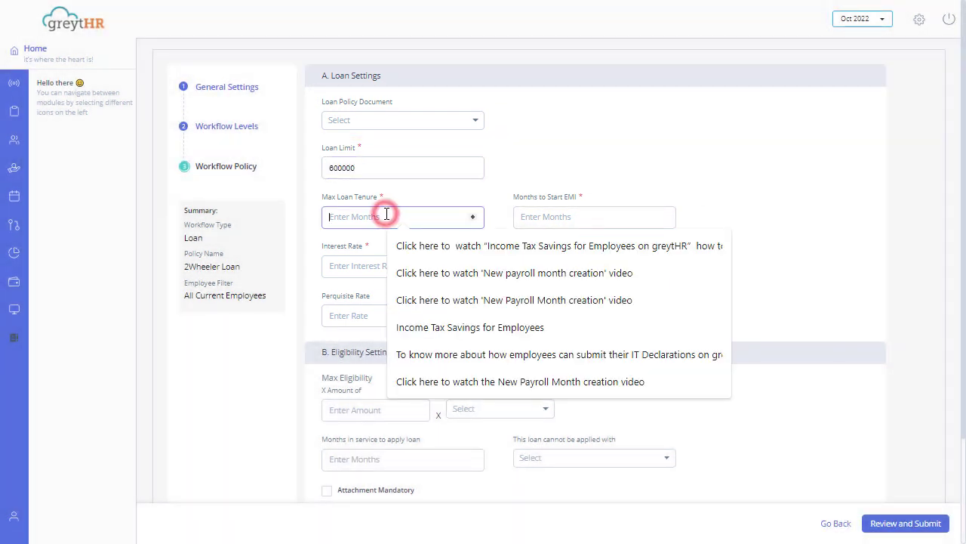
{"action": "type", "text": "8"}
{"action": "left_click", "coordinate": [538, 216]}
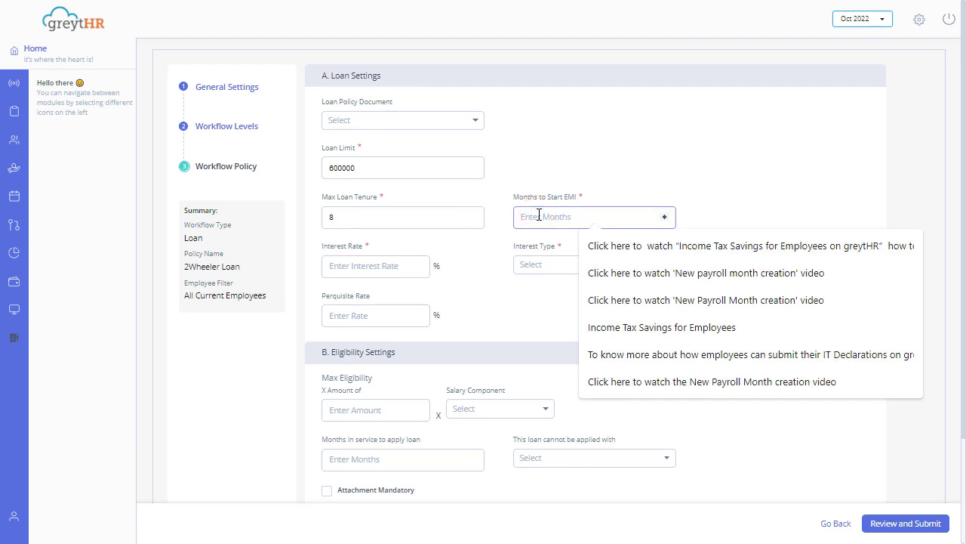
{"action": "type", "text": "2"}
{"action": "left_click", "coordinate": [382, 266]}
{"action": "type", "text": "5"}
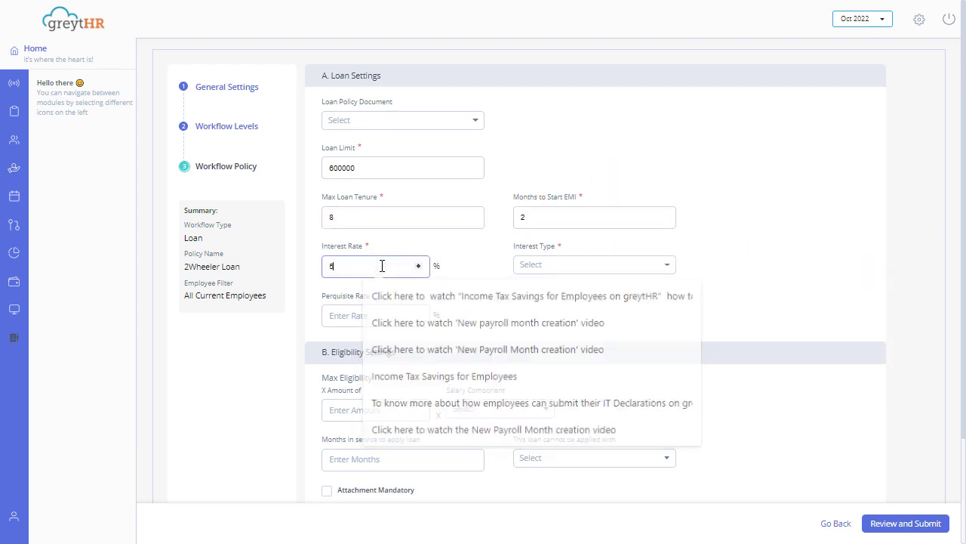
{"action": "left_click", "coordinate": [562, 264]}
{"action": "left_click", "coordinate": [558, 288]}
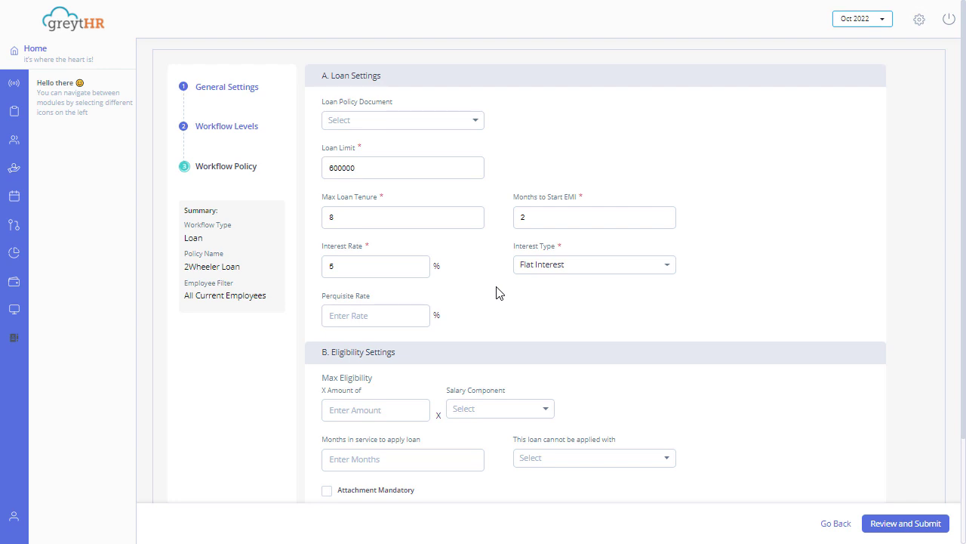
Step: Allow the last reviewer to update disbursement details and submit the policy
{"action": "scroll", "coordinate": [712, 319], "scroll_direction": "down", "scroll_amount": 2}
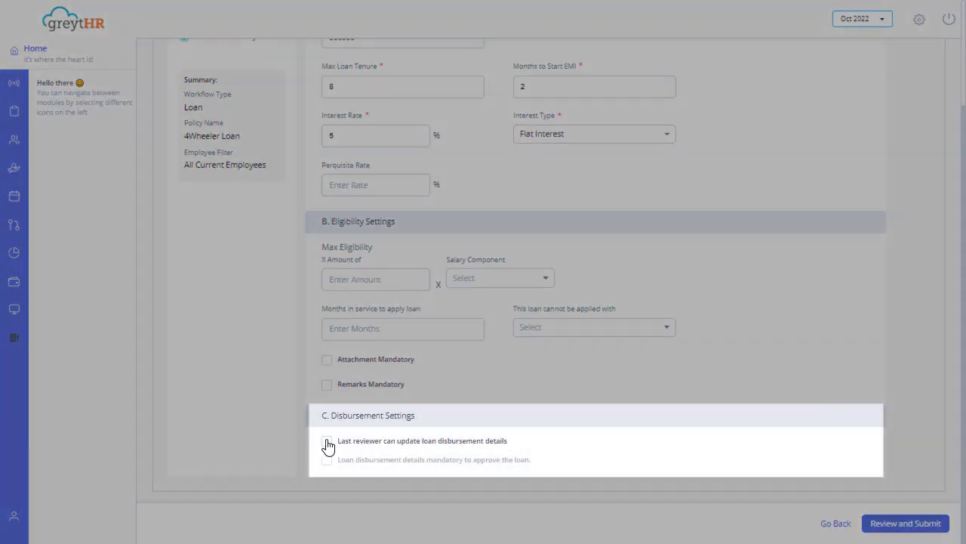
{"action": "left_click", "coordinate": [328, 443]}
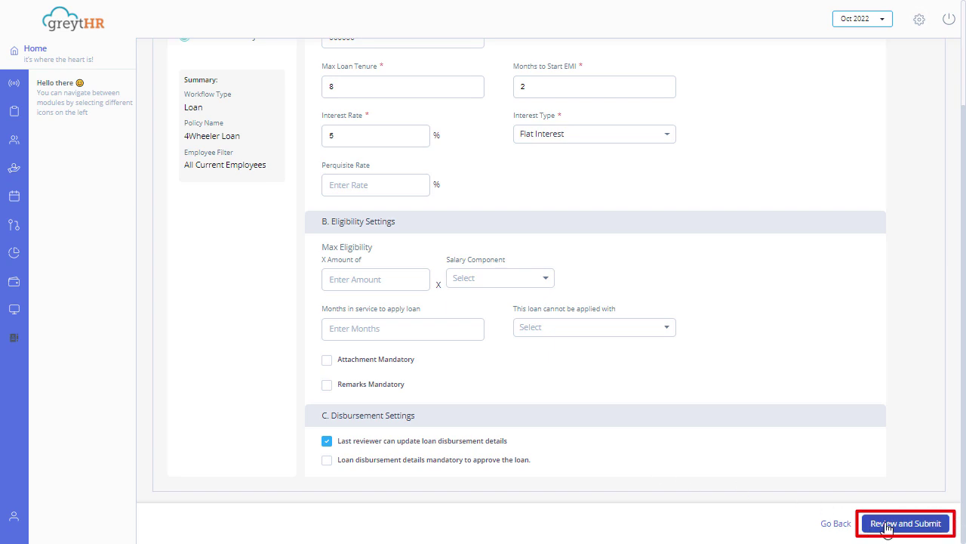
{"action": "left_click", "coordinate": [887, 527]}
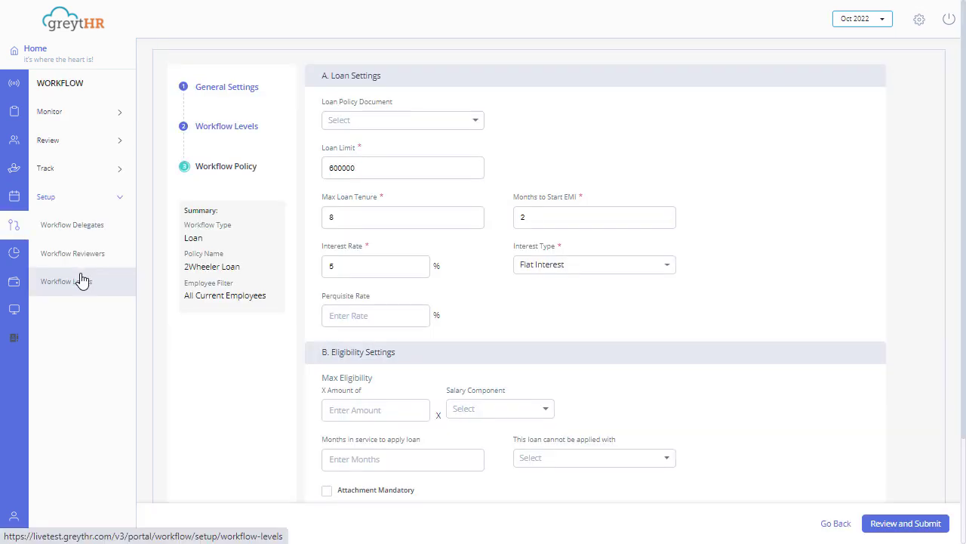
Step: Activate the draft 2Wheeler Loan level from the Workflow Levels list and confirm
{"action": "left_click", "coordinate": [82, 281]}
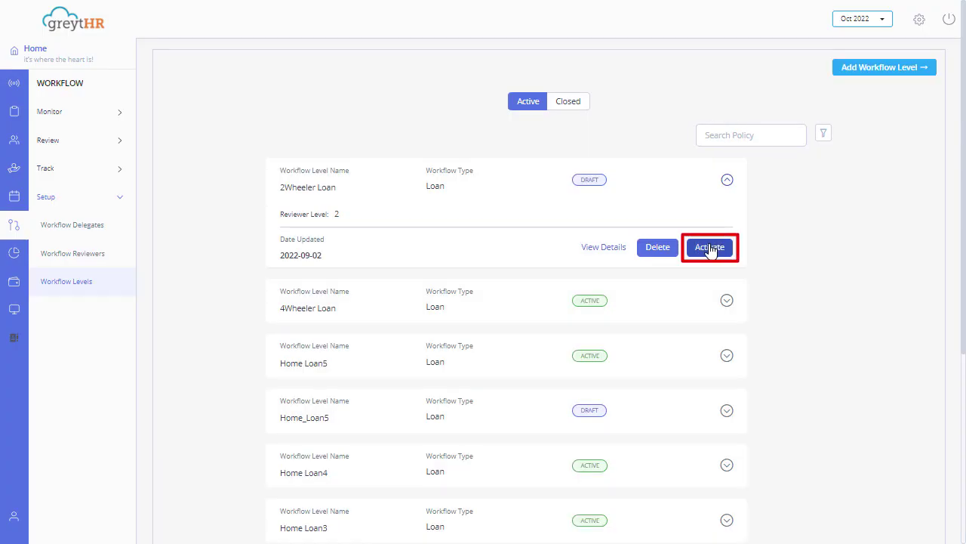
{"action": "left_click", "coordinate": [709, 249]}
{"action": "left_click", "coordinate": [619, 187]}
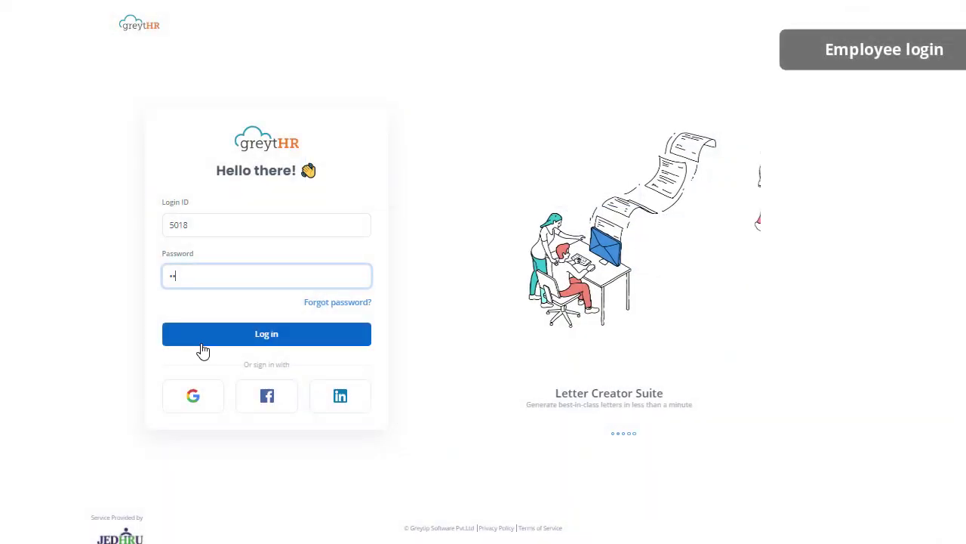
Step: Sign in as the employee and start a Loan demo application from Loans and Advances
{"action": "left_click", "coordinate": [203, 344]}
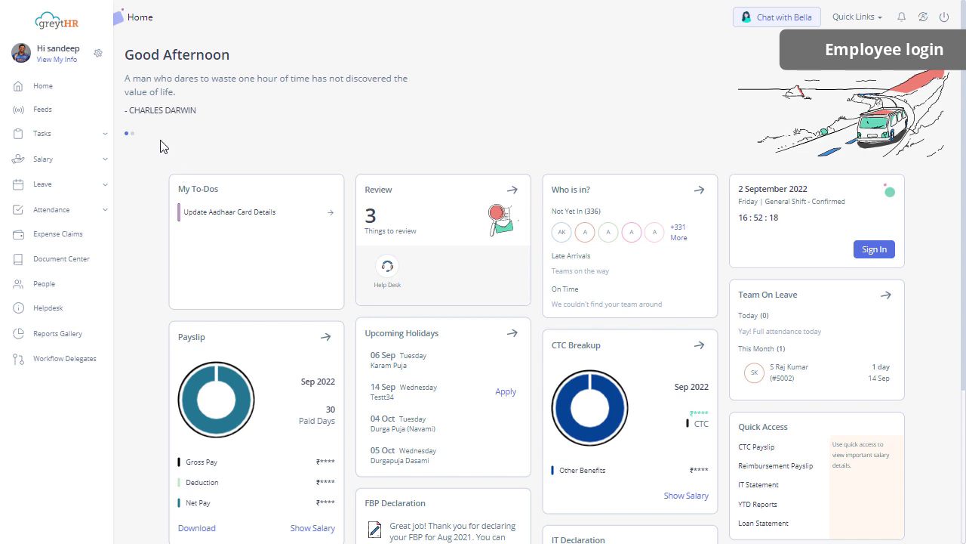
{"action": "left_click", "coordinate": [23, 159]}
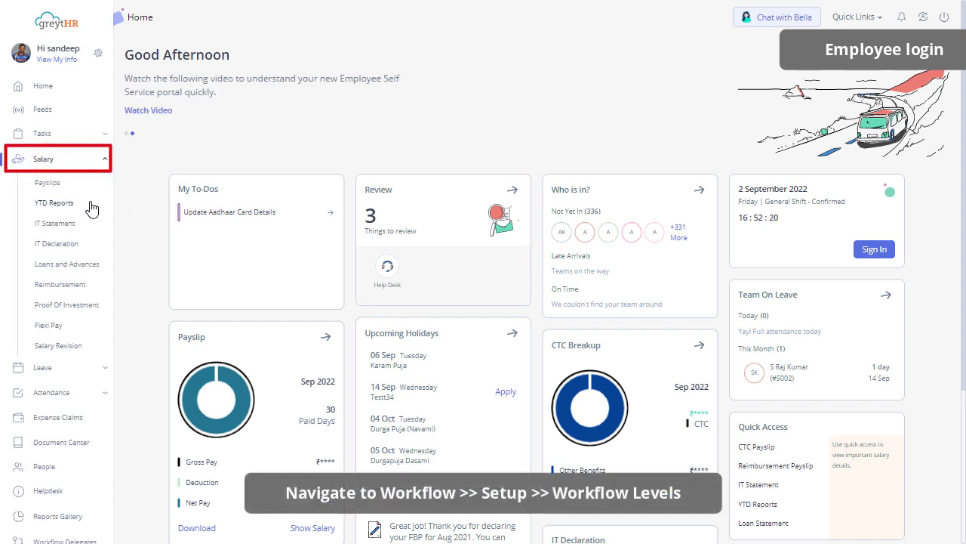
{"action": "left_click", "coordinate": [80, 266]}
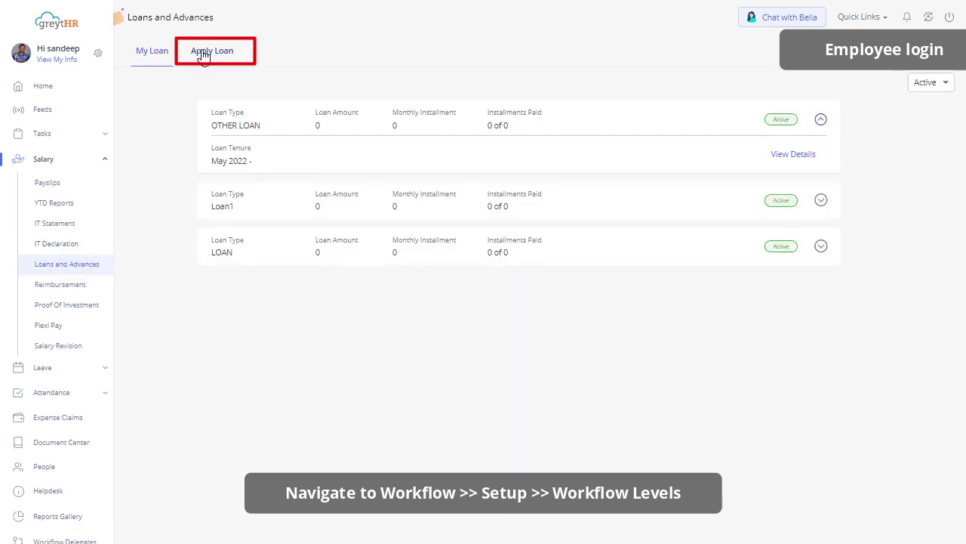
{"action": "left_click", "coordinate": [200, 51]}
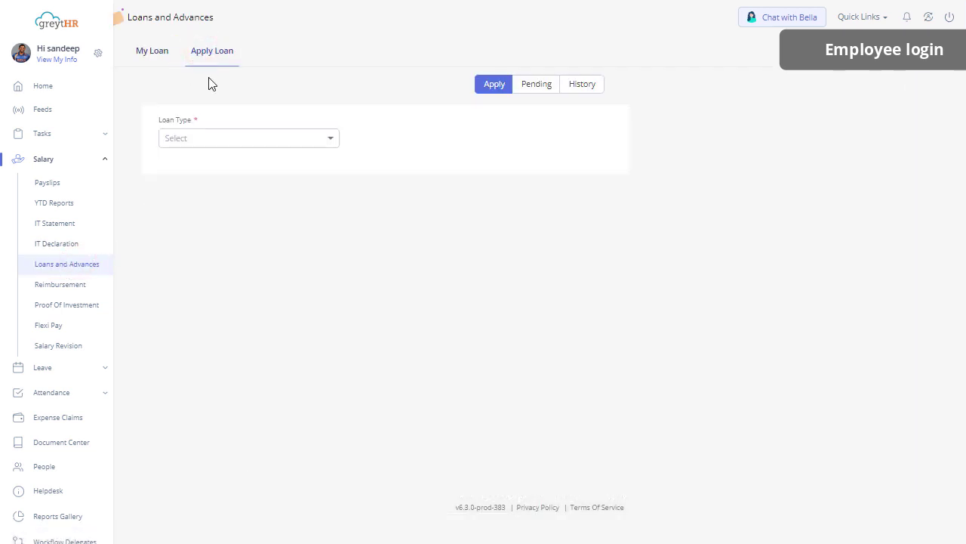
{"action": "left_click", "coordinate": [241, 138]}
{"action": "left_click", "coordinate": [224, 163]}
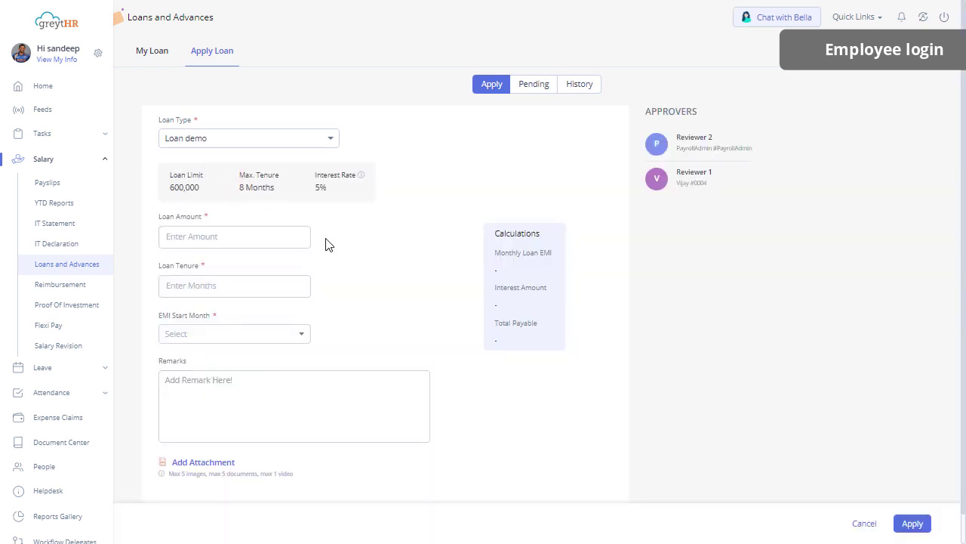
Step: Request 200000 over 5 months with EMIs from October, submit, and check it under Pending
{"action": "left_click", "coordinate": [270, 237]}
{"action": "type", "text": "200000"}
{"action": "left_click", "coordinate": [223, 294]}
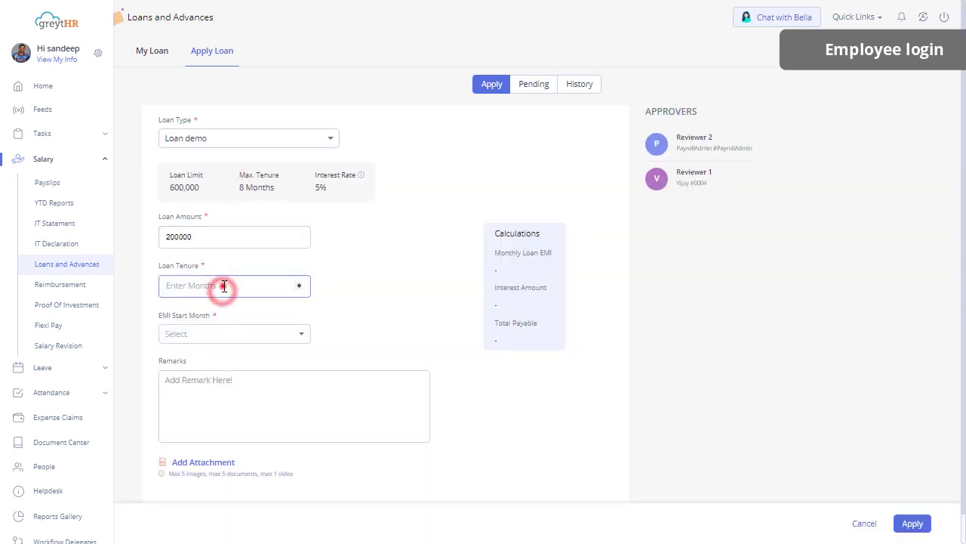
{"action": "type", "text": "5"}
{"action": "left_click", "coordinate": [206, 336]}
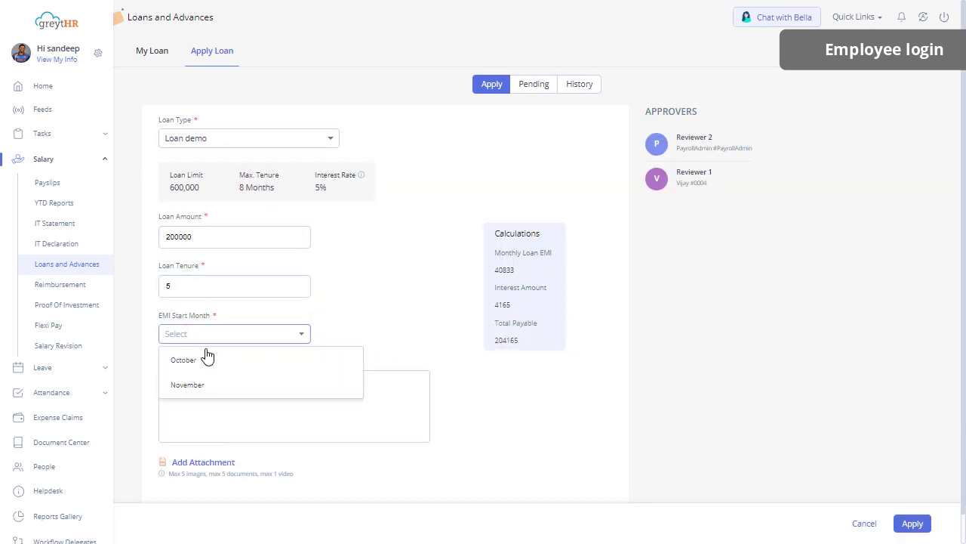
{"action": "left_click", "coordinate": [204, 359]}
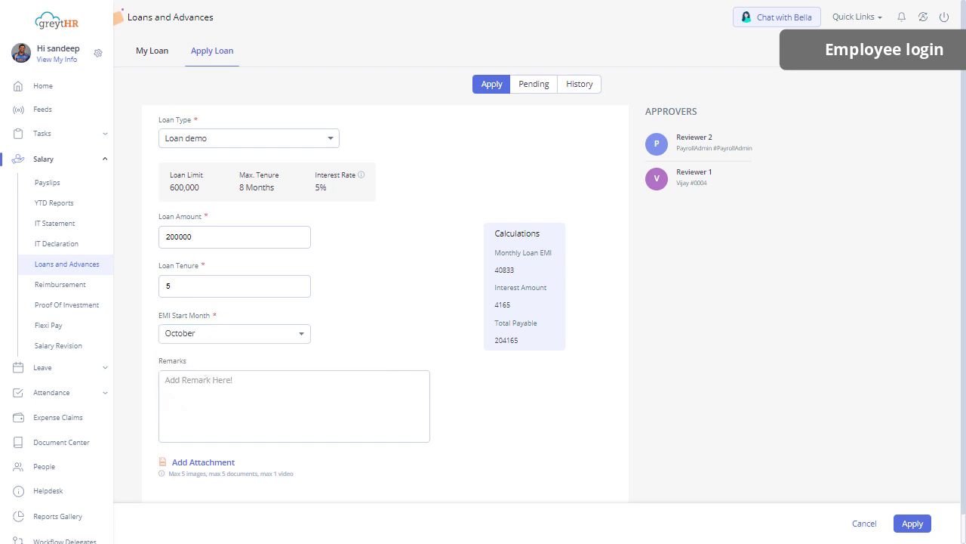
{"action": "left_click", "coordinate": [898, 531]}
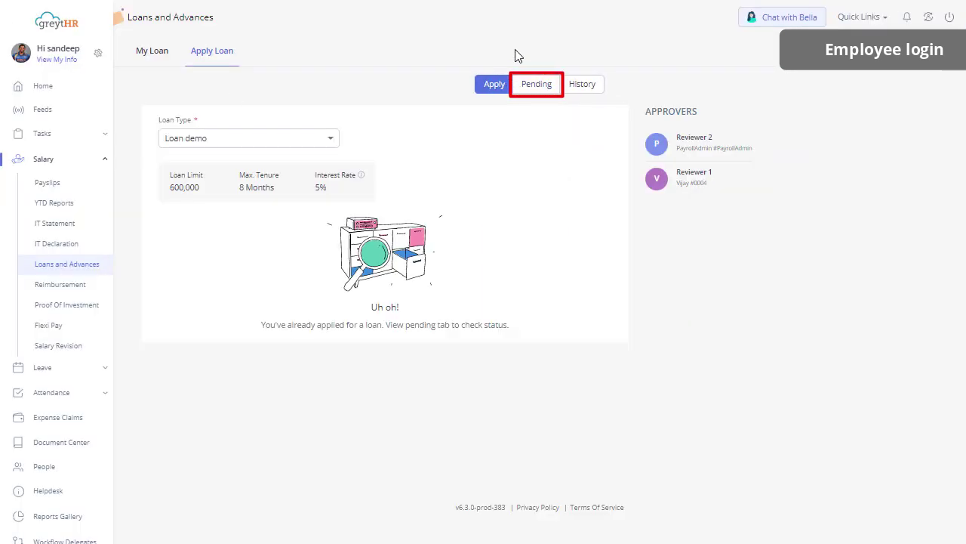
{"action": "left_click", "coordinate": [534, 89]}
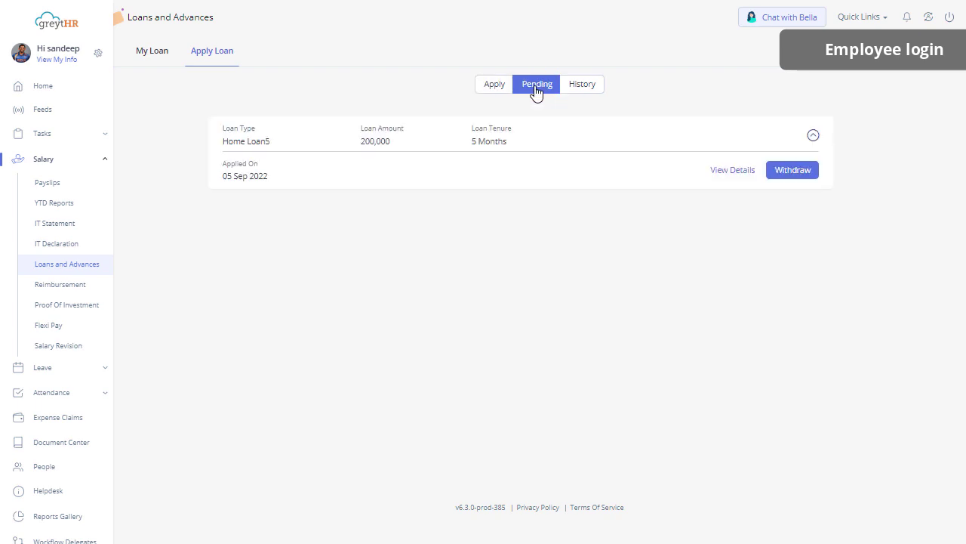
{"action": "left_click", "coordinate": [721, 170]}
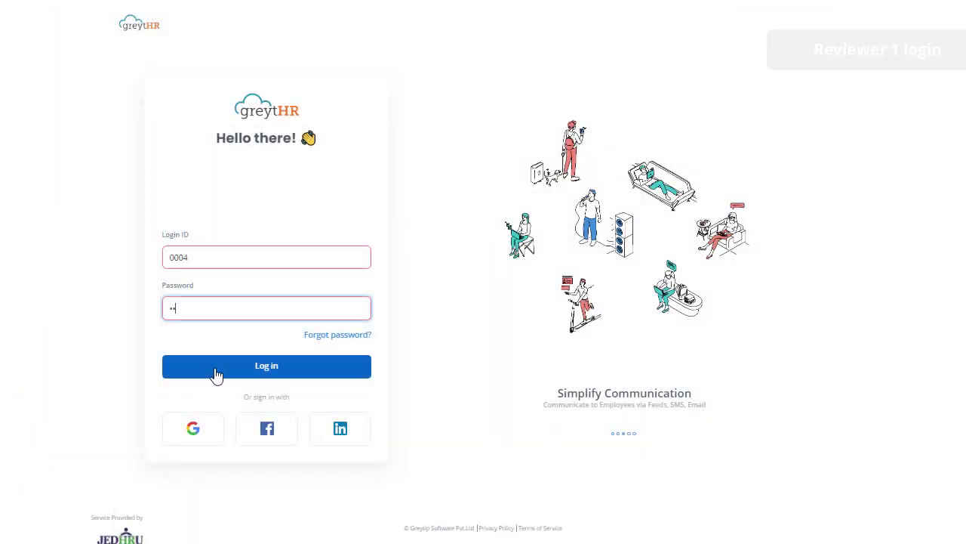
Step: As Reviewer 1, forward the loan request from Tasks > Review > Loan, then sign in as payroll admin
{"action": "left_click", "coordinate": [217, 372]}
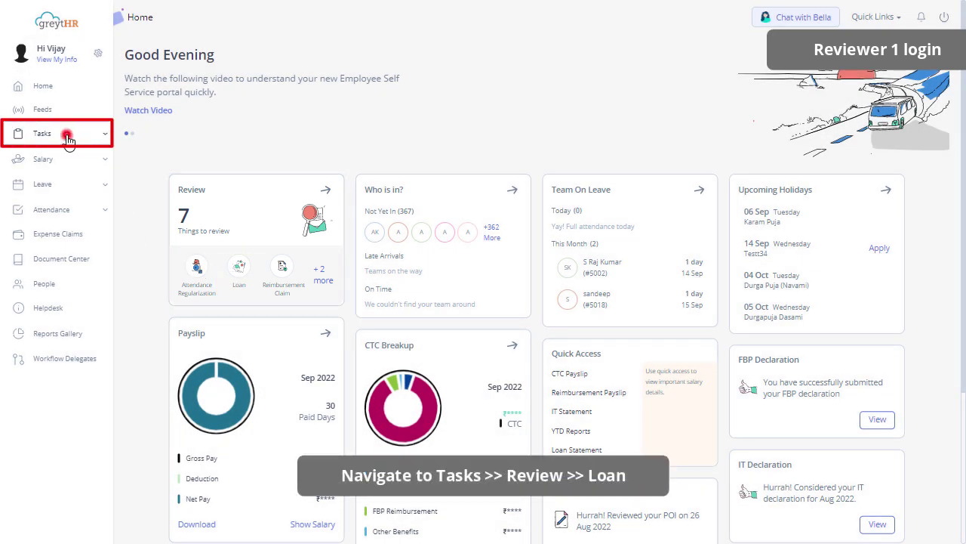
{"action": "left_click", "coordinate": [66, 136]}
{"action": "left_click", "coordinate": [58, 178]}
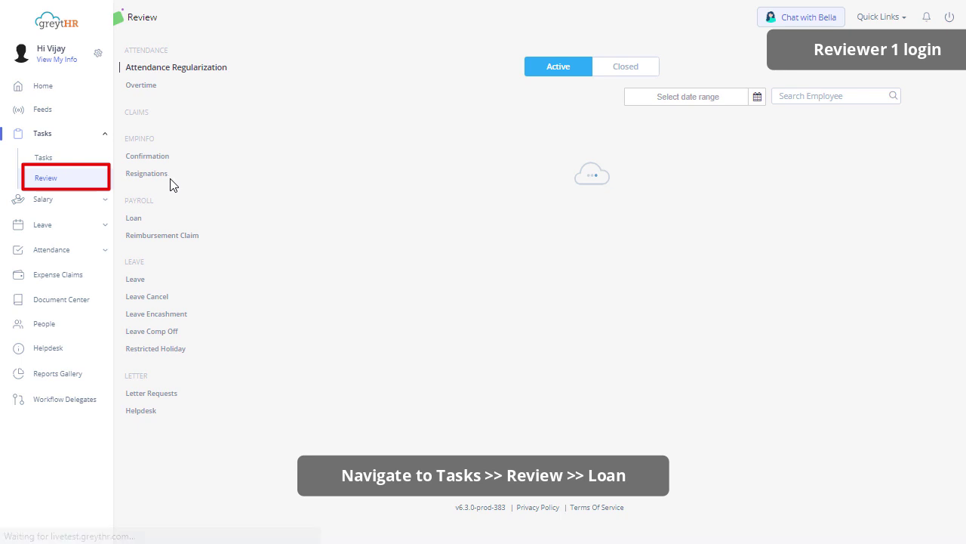
{"action": "left_click", "coordinate": [139, 222]}
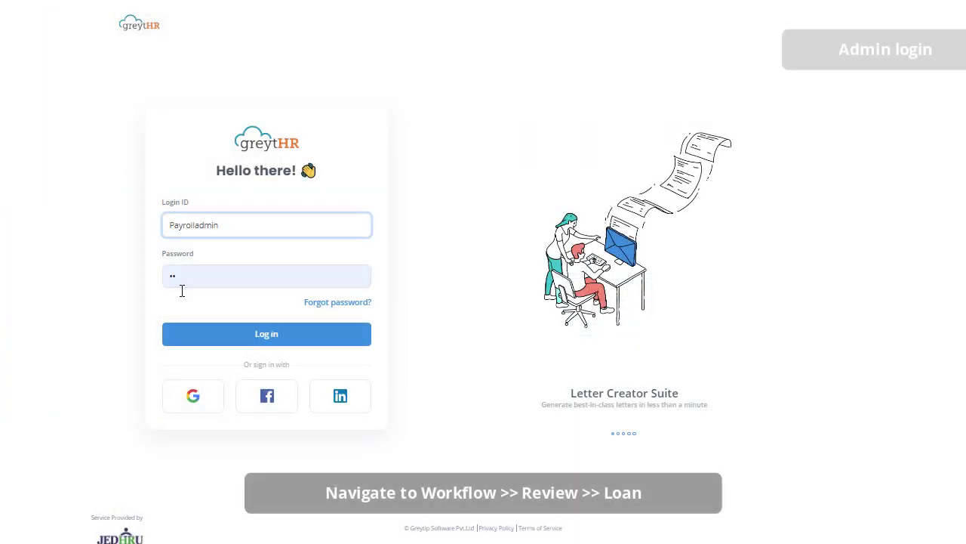
{"action": "left_click", "coordinate": [190, 335]}
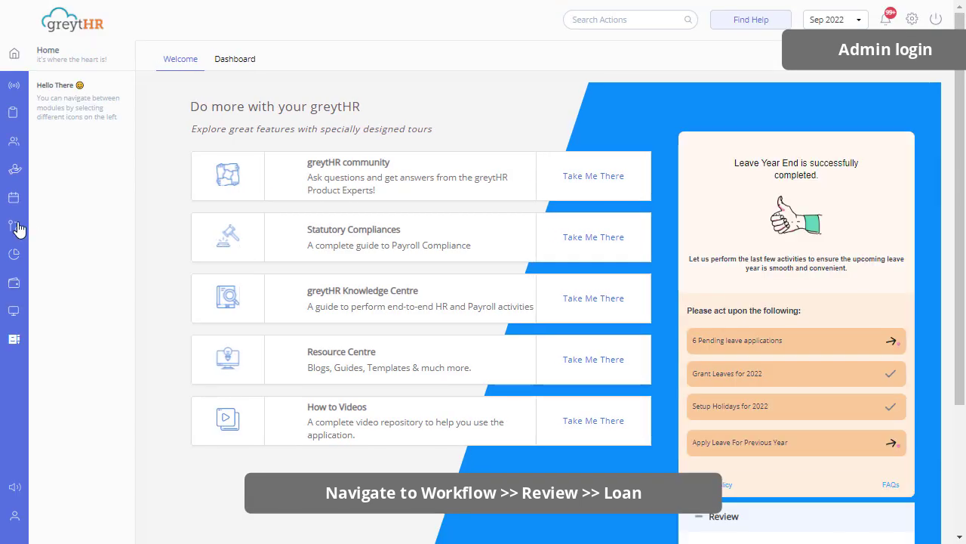
Step: Open the employee's 200000 loan application under Workflow > Review > Loan for approval
{"action": "left_click", "coordinate": [13, 225]}
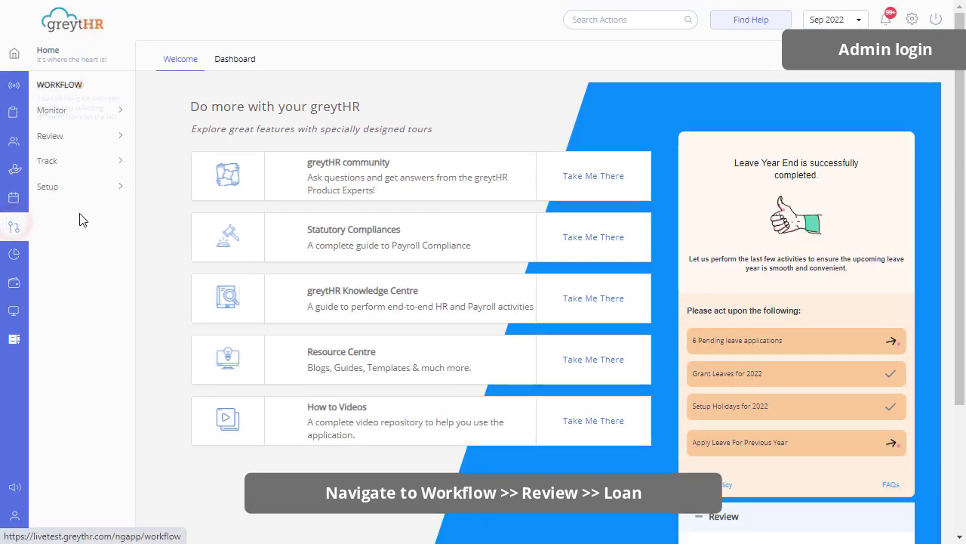
{"action": "left_click", "coordinate": [76, 136]}
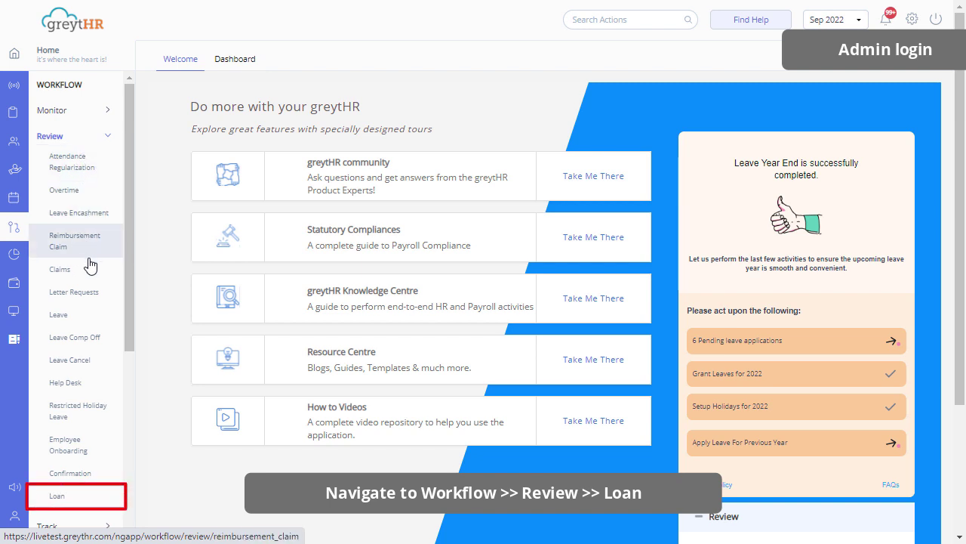
{"action": "scroll", "coordinate": [87, 317], "scroll_direction": "down", "scroll_amount": 1}
{"action": "left_click", "coordinate": [65, 420]}
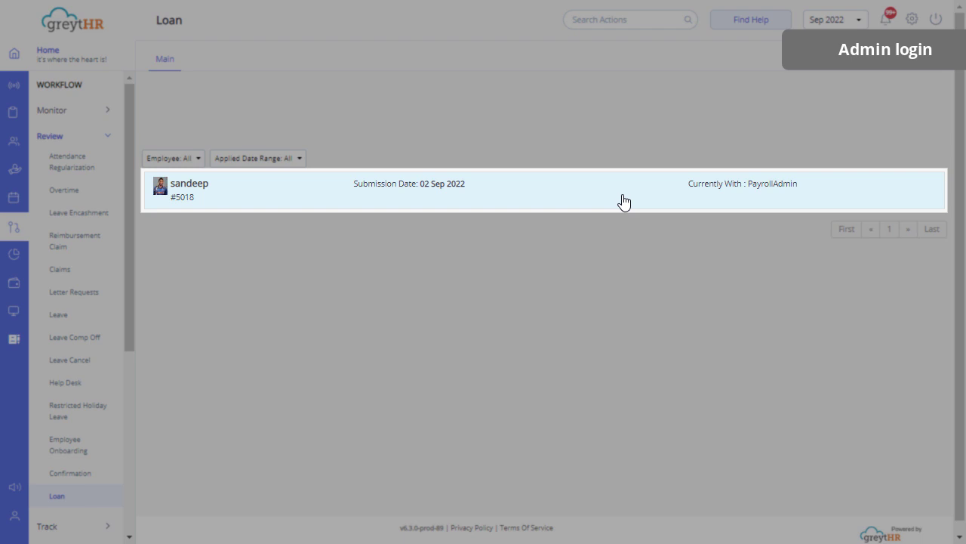
{"action": "left_click", "coordinate": [623, 202]}
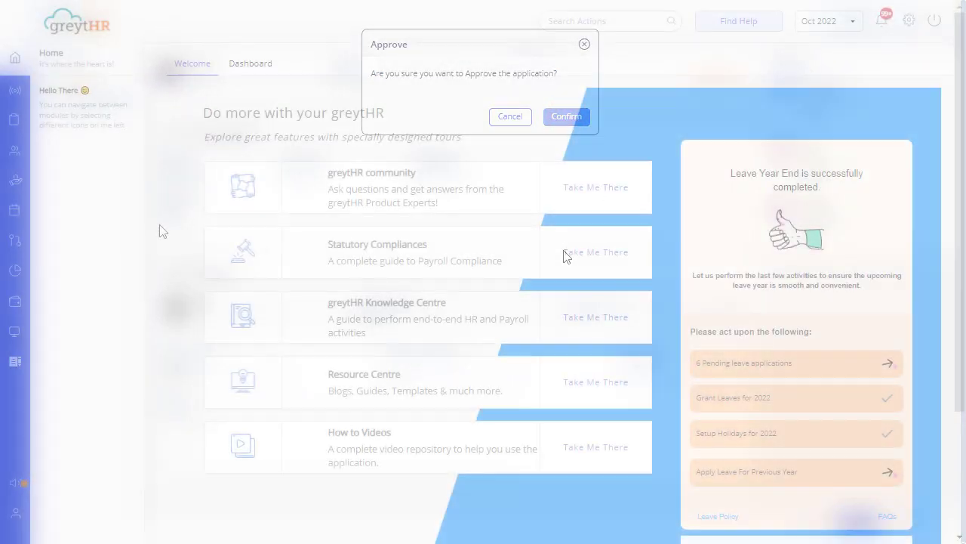
Step: From Payroll Inputs > Consider Loan, view the approved loan and confirm Consider for Payroll
{"action": "left_click", "coordinate": [16, 182]}
{"action": "left_click", "coordinate": [83, 172]}
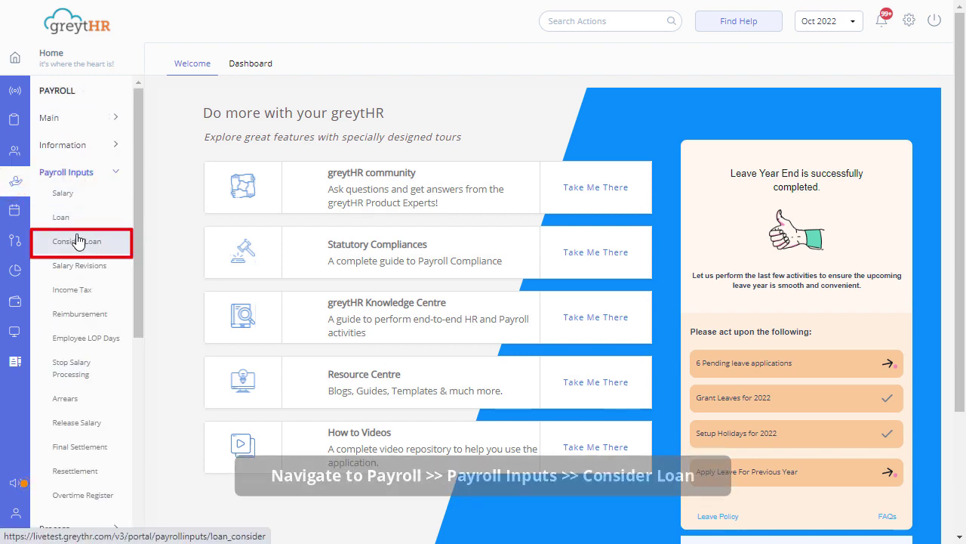
{"action": "left_click", "coordinate": [73, 243]}
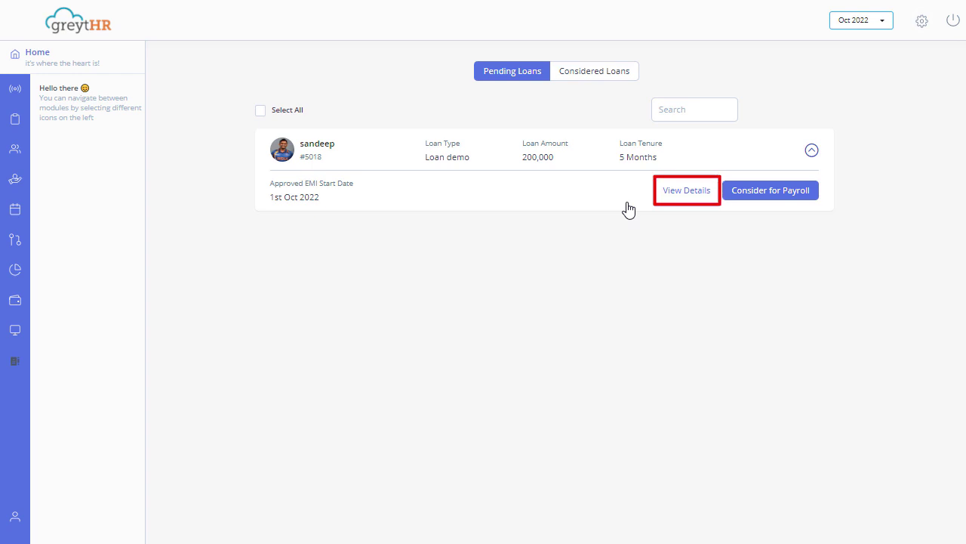
{"action": "left_click", "coordinate": [688, 195]}
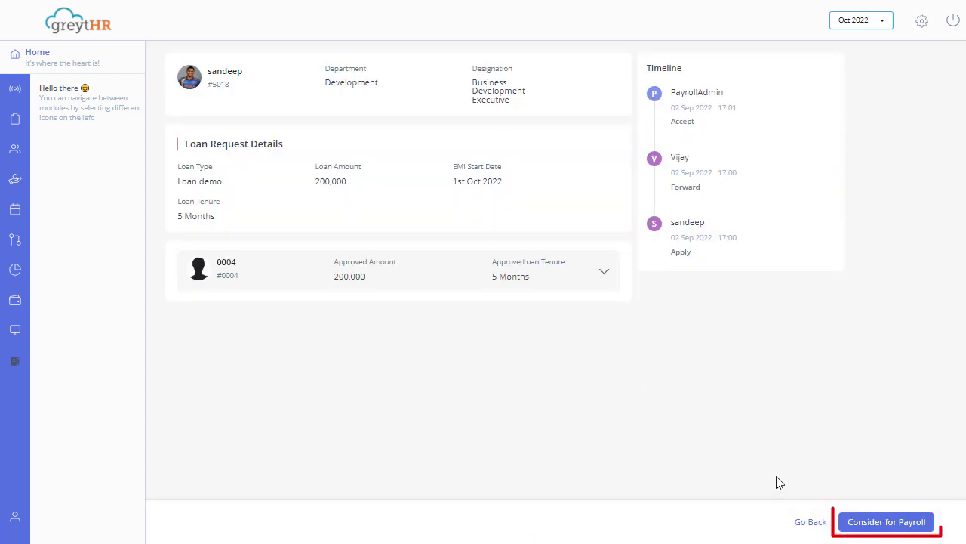
{"action": "left_click", "coordinate": [884, 521]}
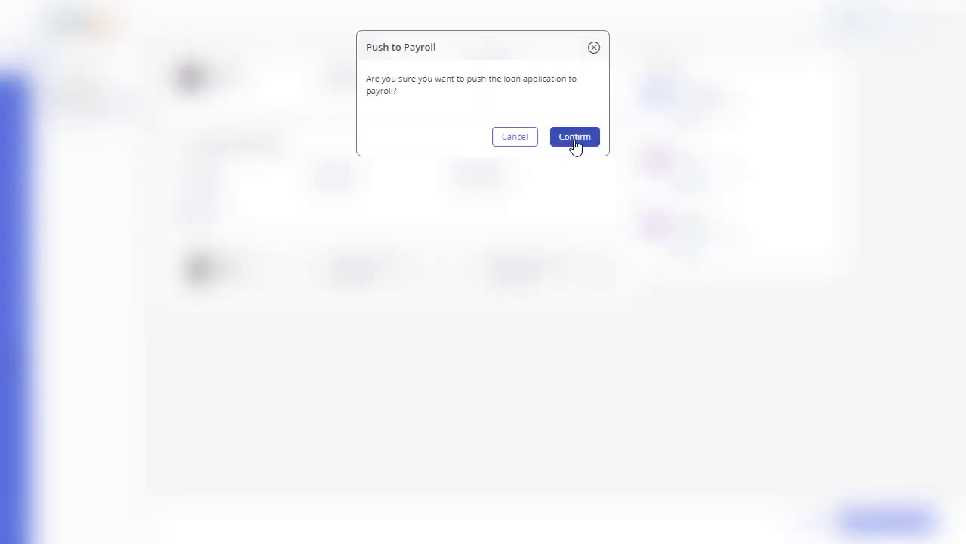
{"action": "left_click", "coordinate": [573, 137]}
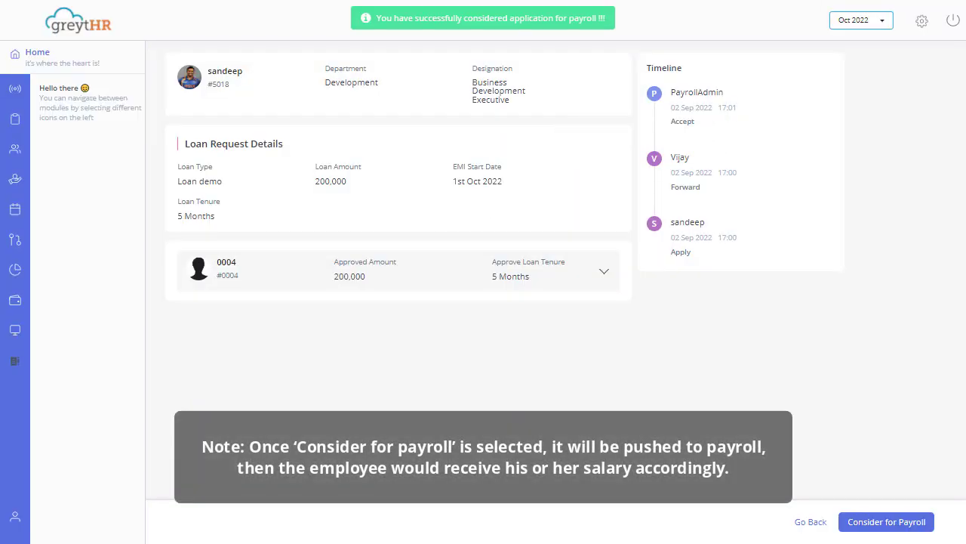